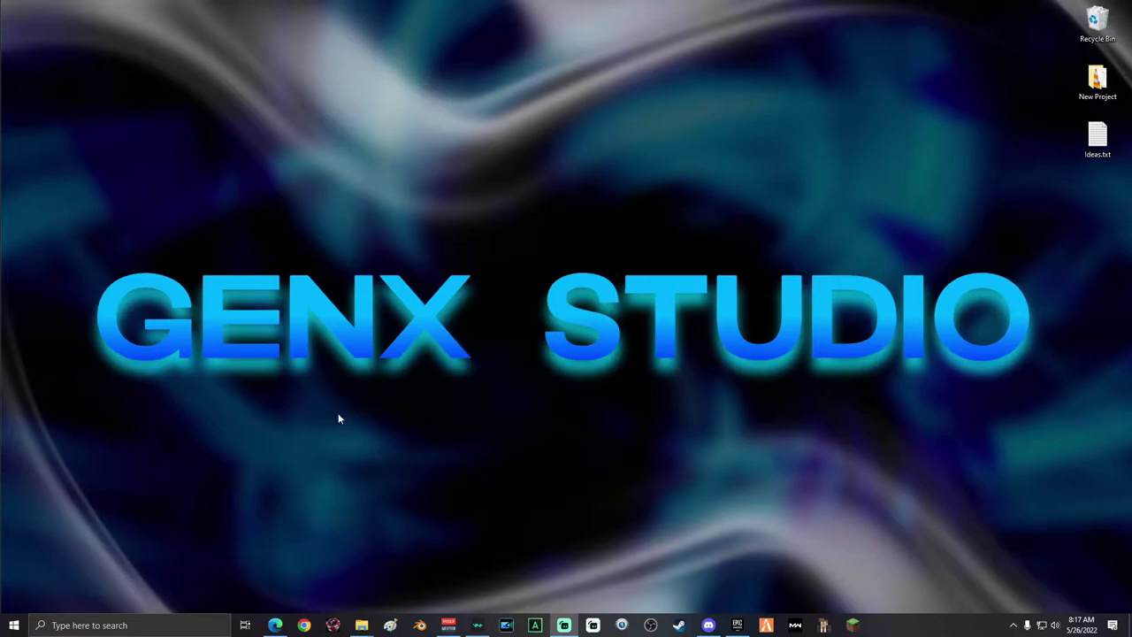
Step: Open the Windows search panel from the taskbar search box
click(123, 625)
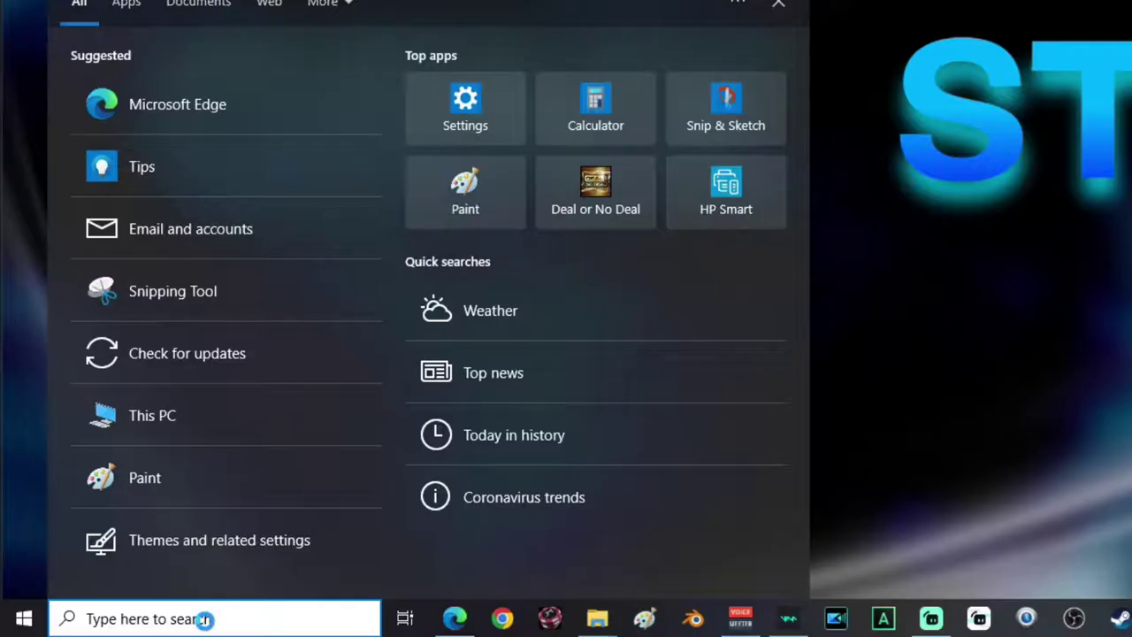
Step: Search 'disk space' to reach Storage settings and open Local Disk (C:)'s Pictures usage
text(disk space)
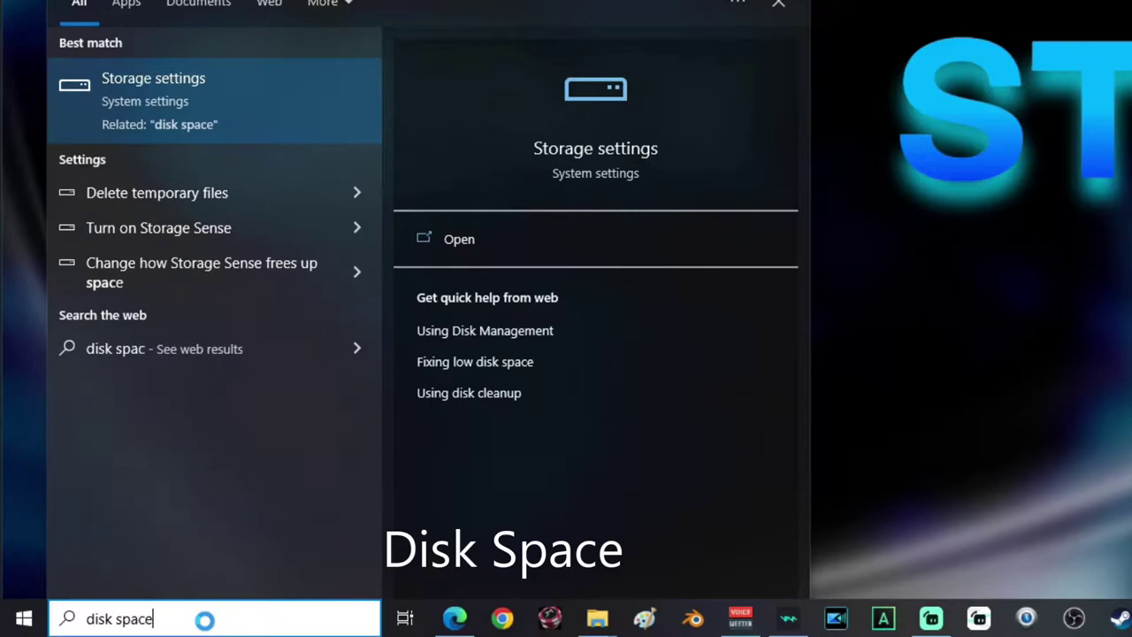
click(170, 80)
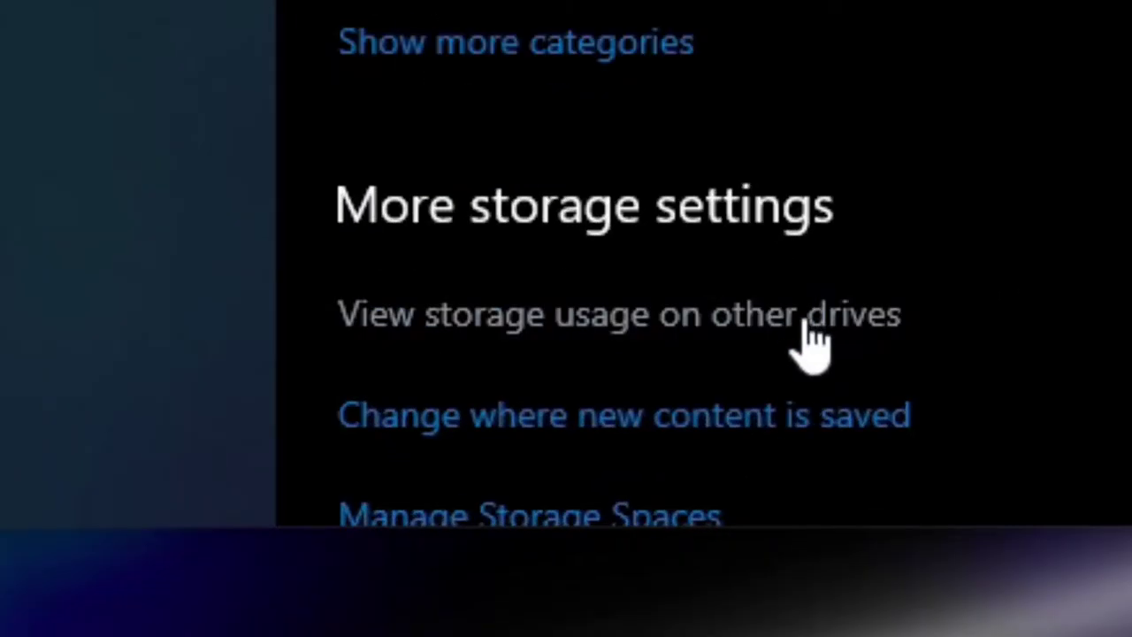
click(808, 324)
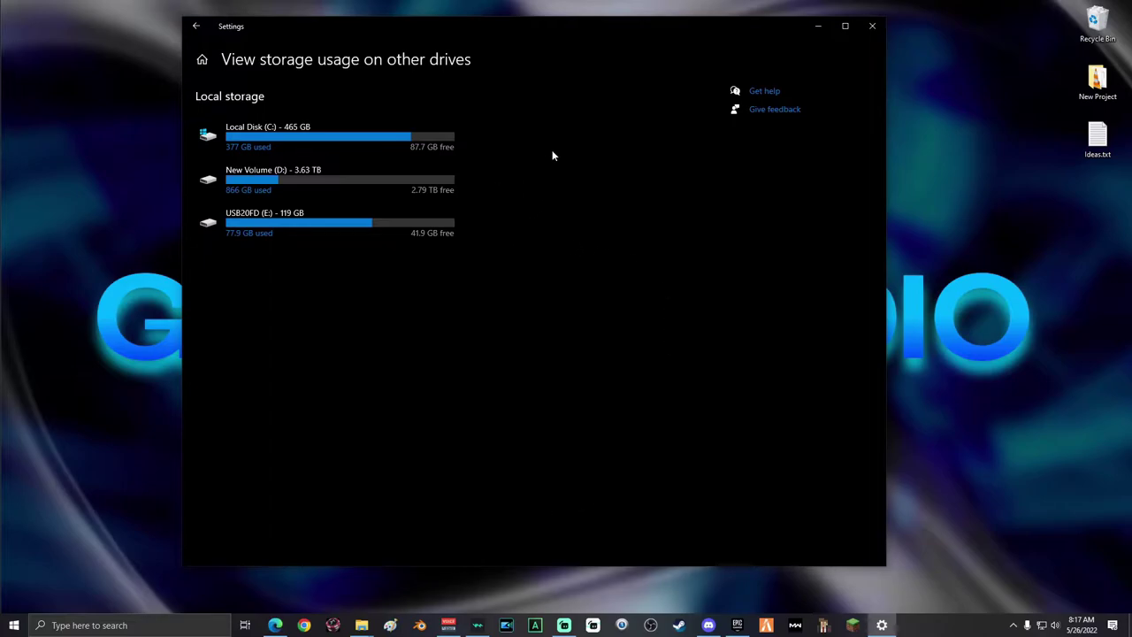
click(451, 139)
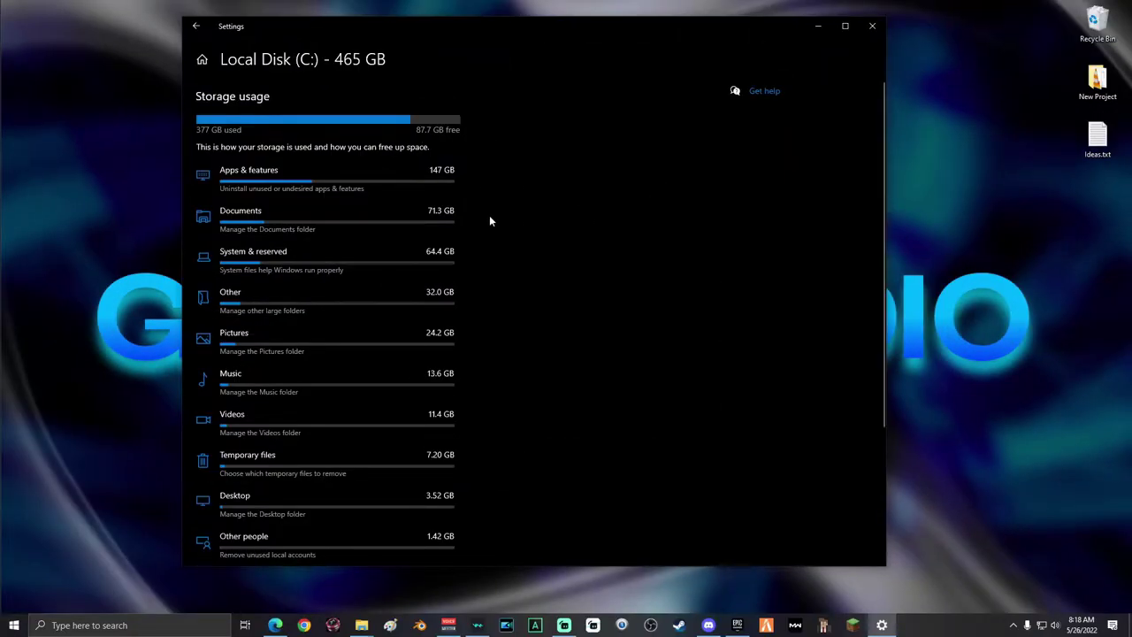
click(410, 337)
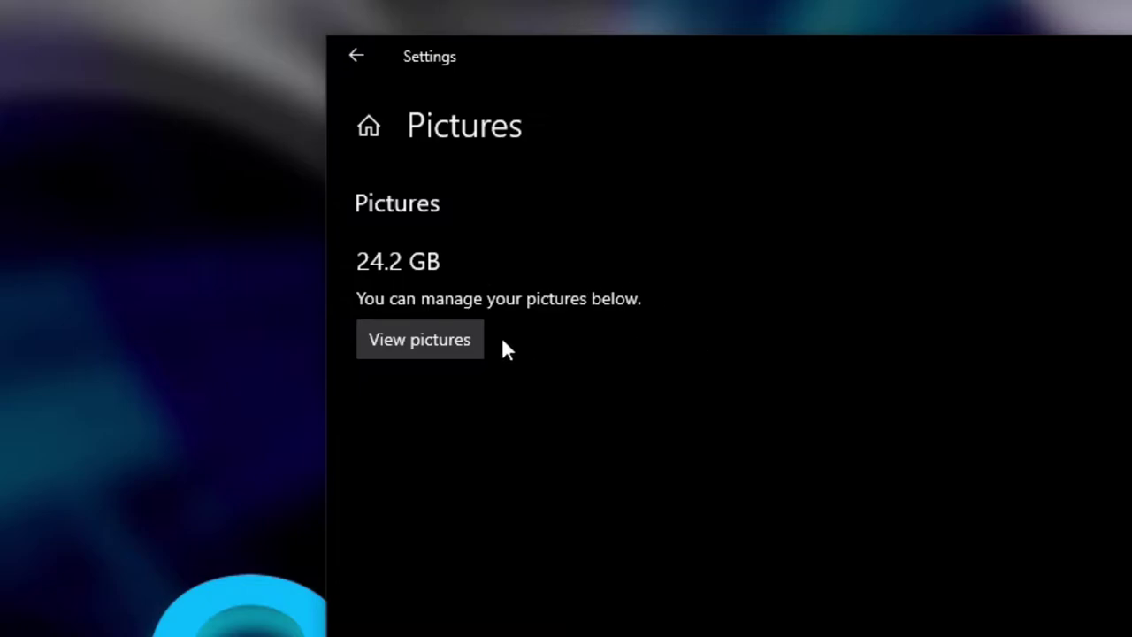
Step: Review the 13 items of the Pictures folder in File Explorer, then close it
click(467, 345)
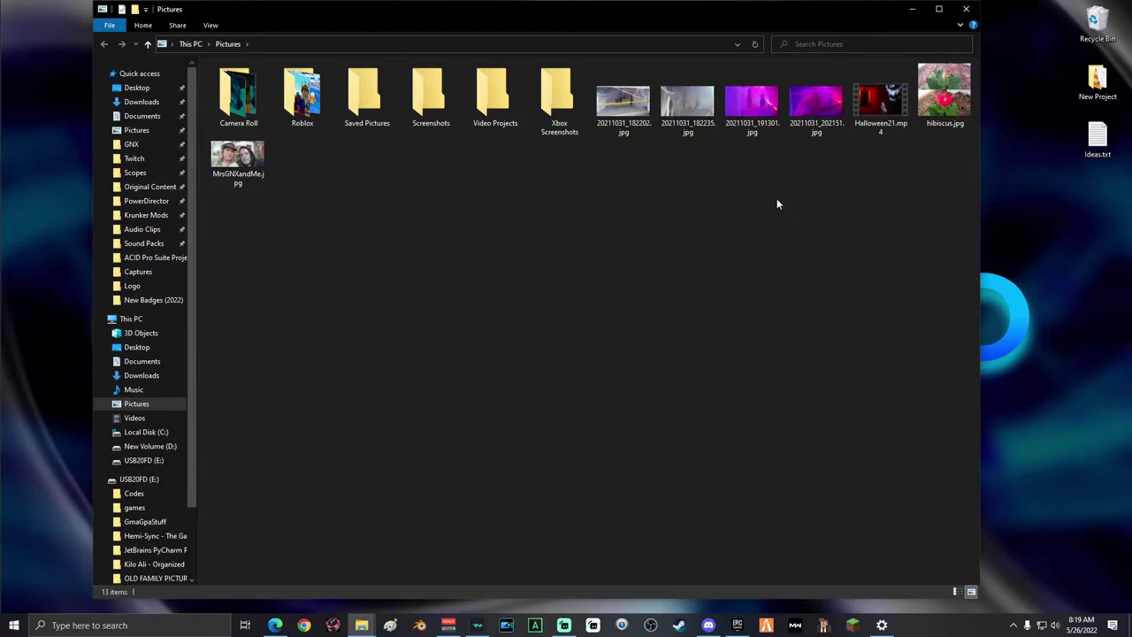
click(966, 9)
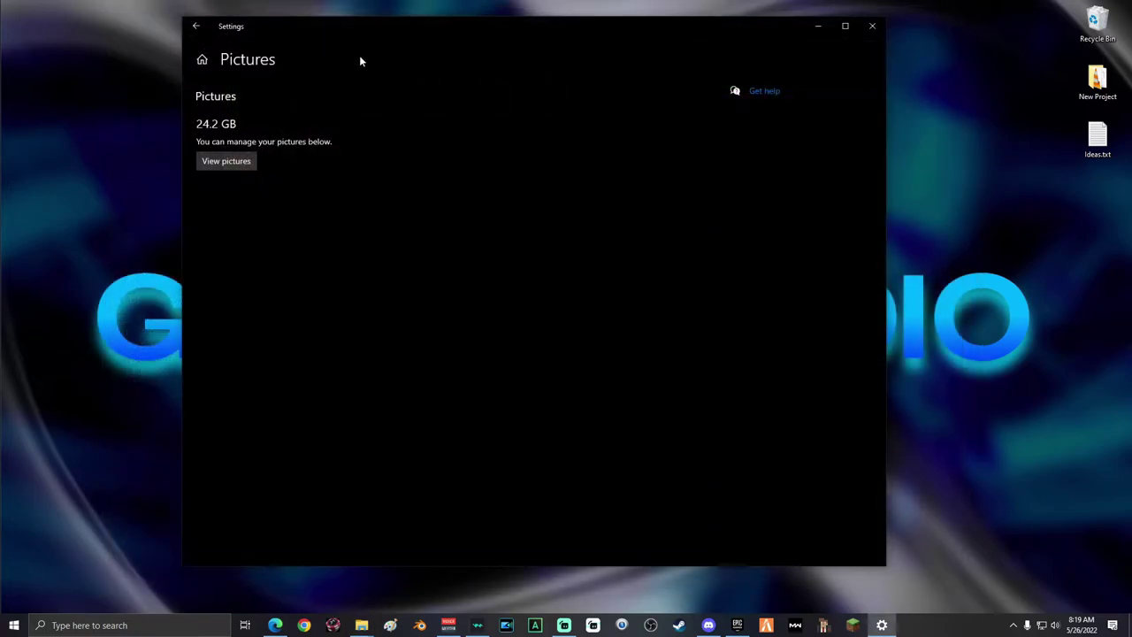
click(227, 162)
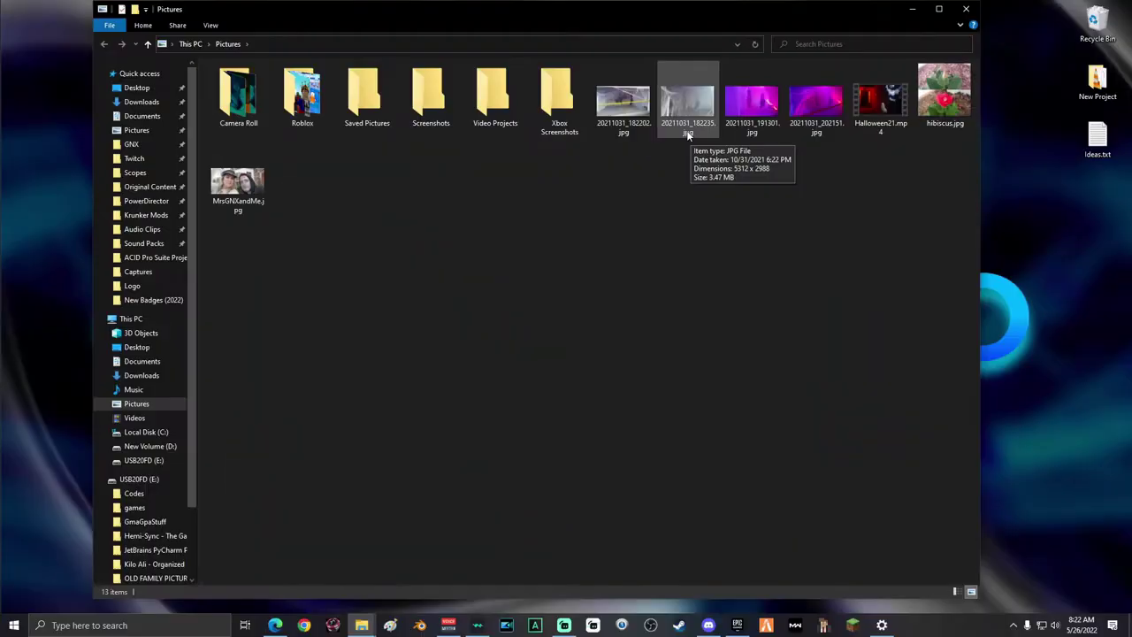
click(961, 7)
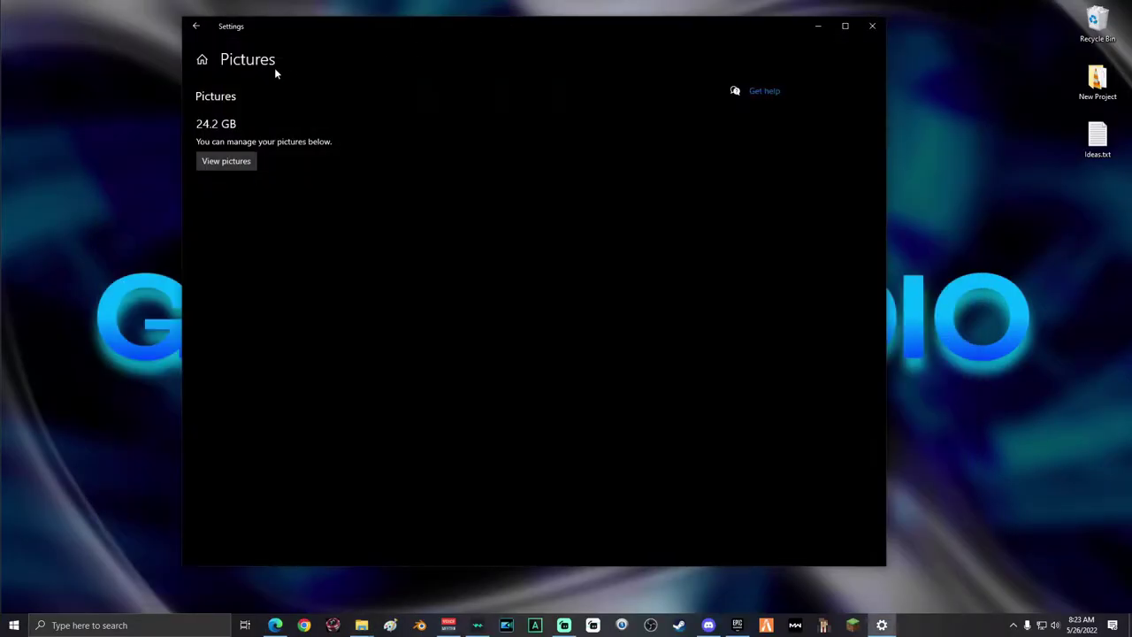
Step: Return to the C: breakdown and open the Documents folder to review its 63 items
click(195, 27)
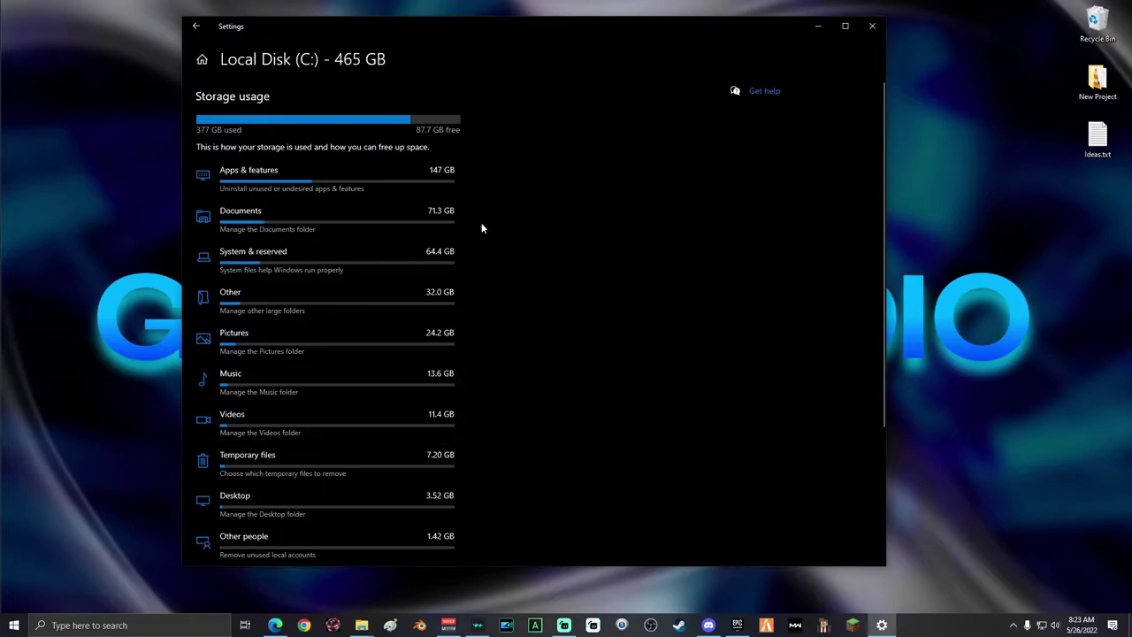
click(431, 218)
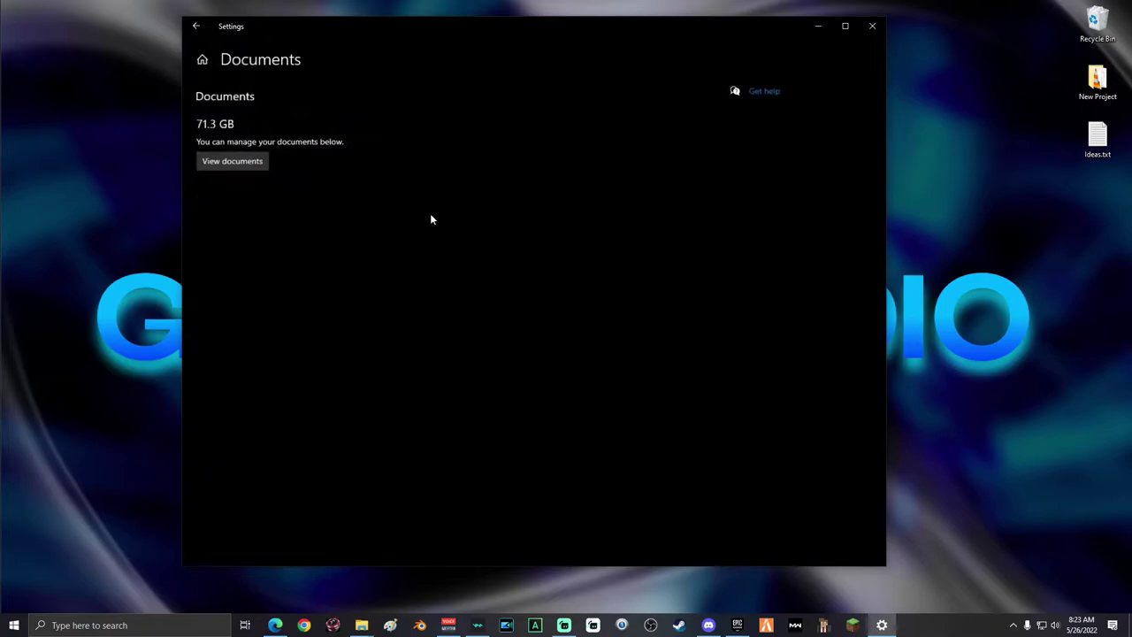
click(243, 163)
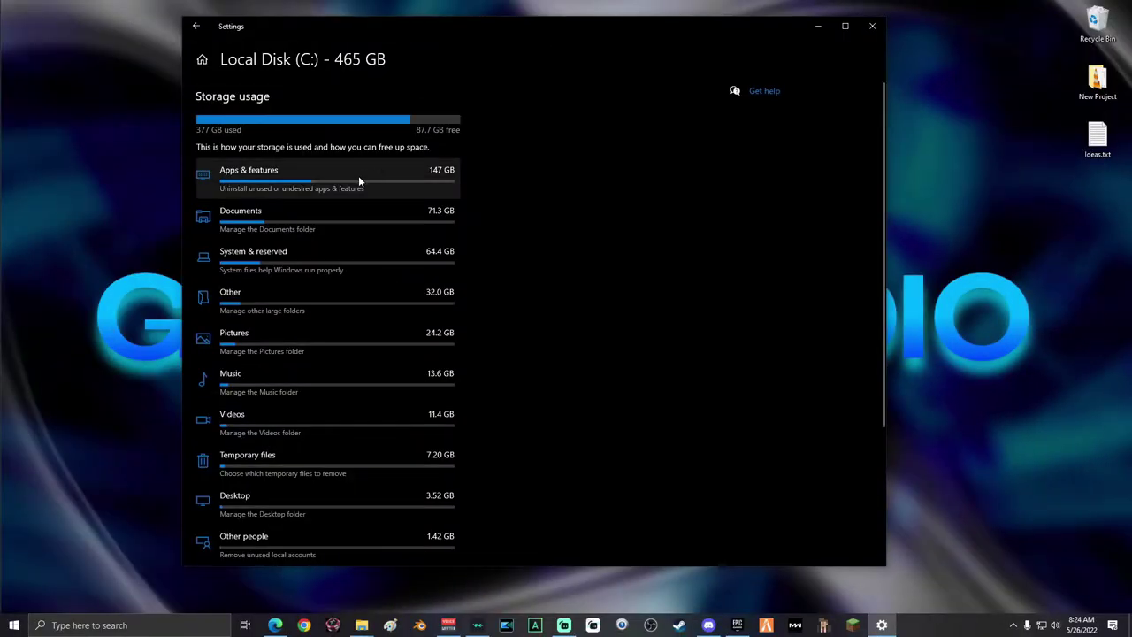
Step: Sort C:'s installed apps by size, led by Grand Theft Auto V at 88.9 GB
click(359, 179)
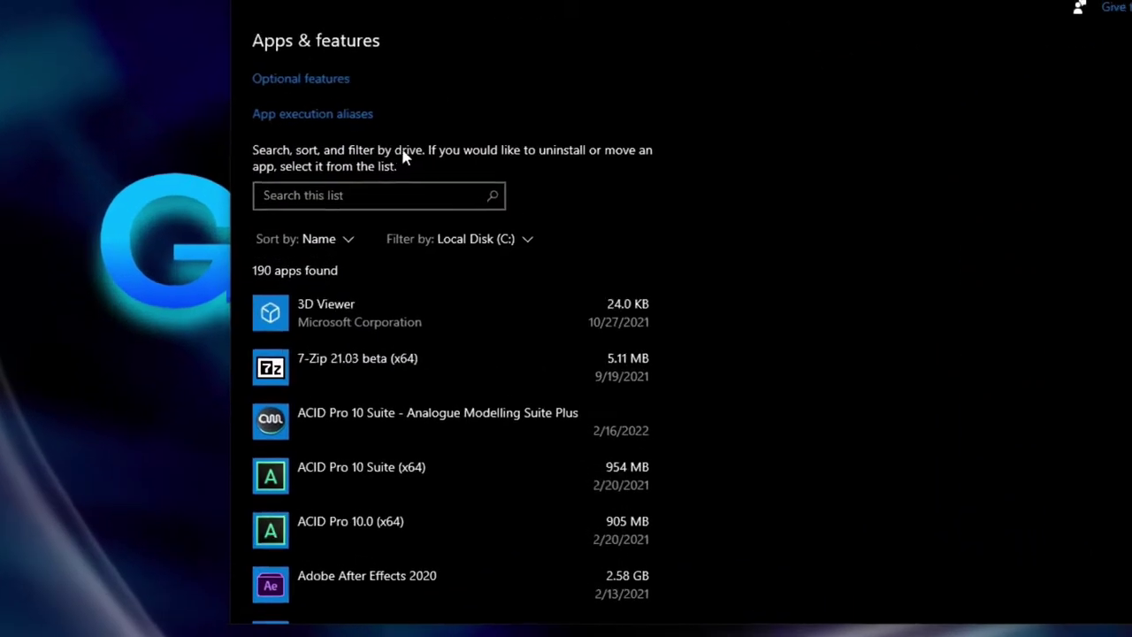
click(348, 239)
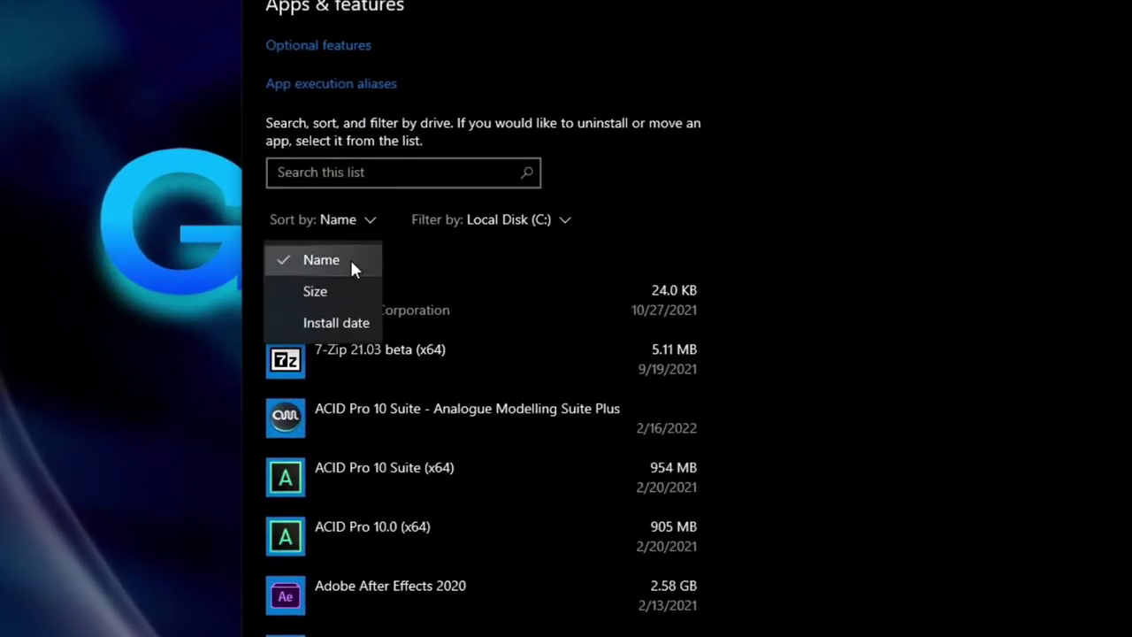
click(310, 301)
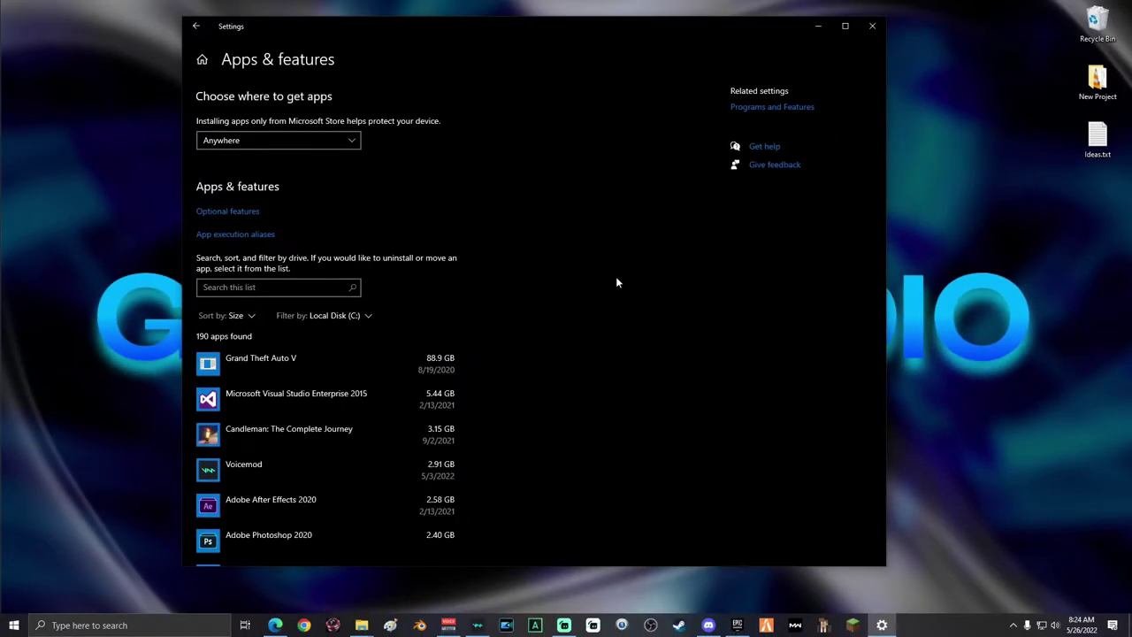
scroll(616, 282, down, 3)
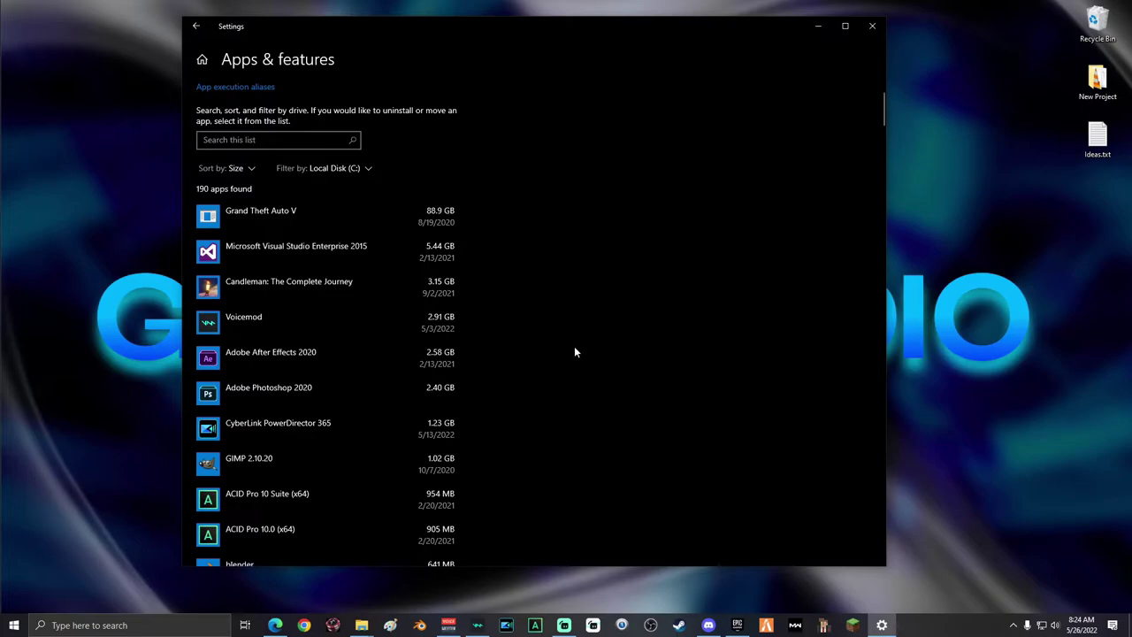
scroll(575, 348, down, 2)
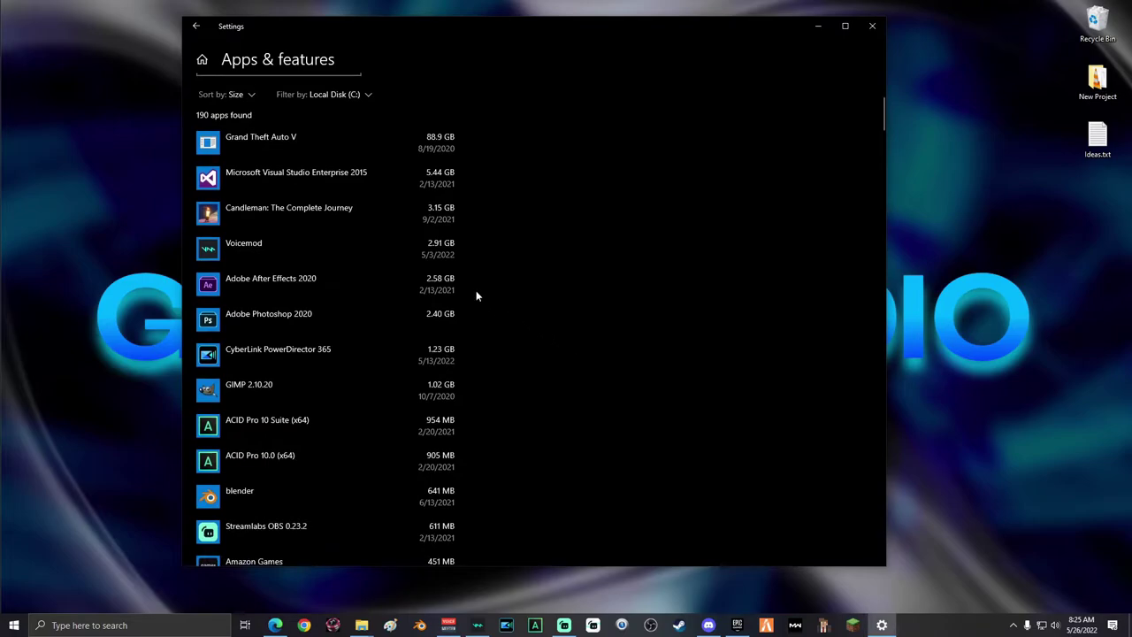
Step: Select Adobe After Effects 2020 to reveal Uninstall, then scroll through the remaining apps
click(441, 291)
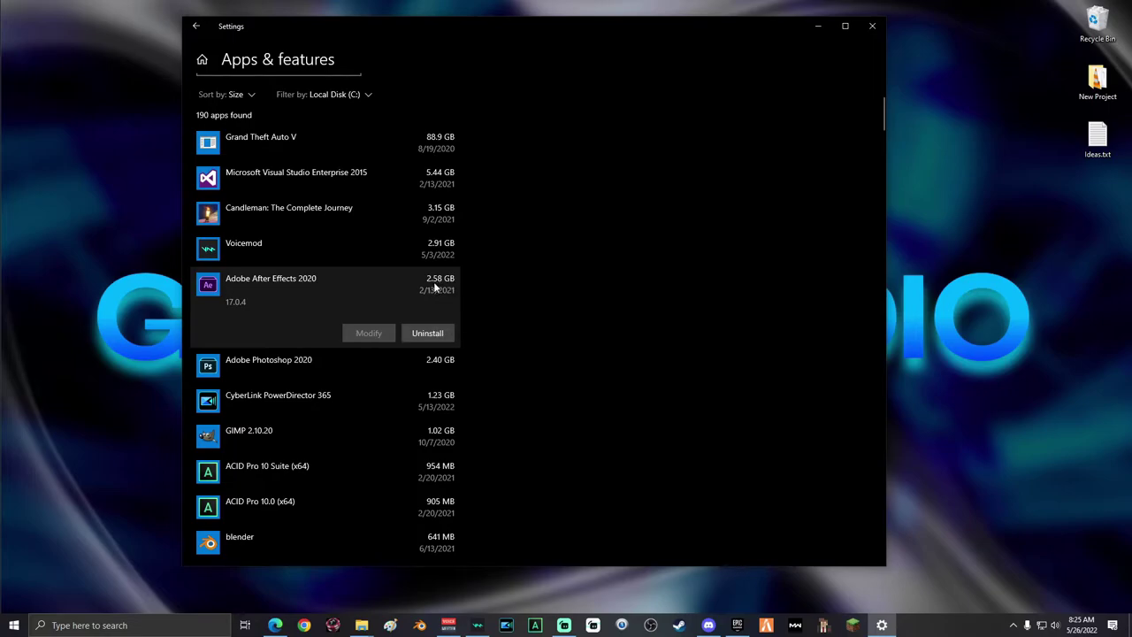
scroll(521, 281, down, 2)
scroll(521, 280, down, 5)
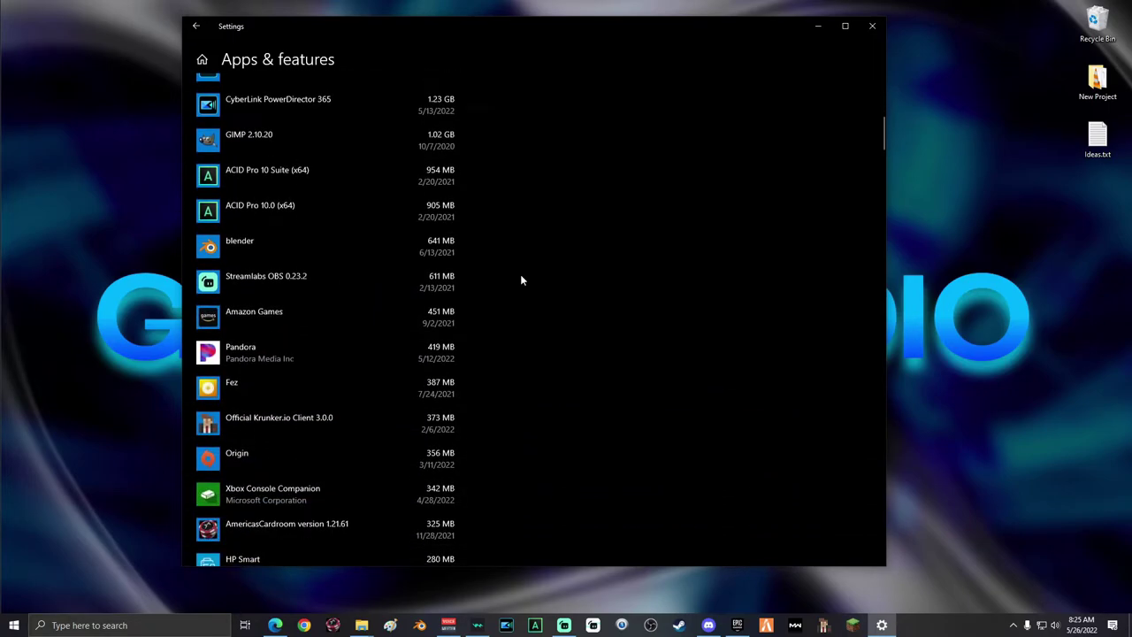
scroll(521, 281, down, 3)
scroll(521, 280, down, 1)
scroll(521, 280, down, 3)
scroll(521, 281, down, 2)
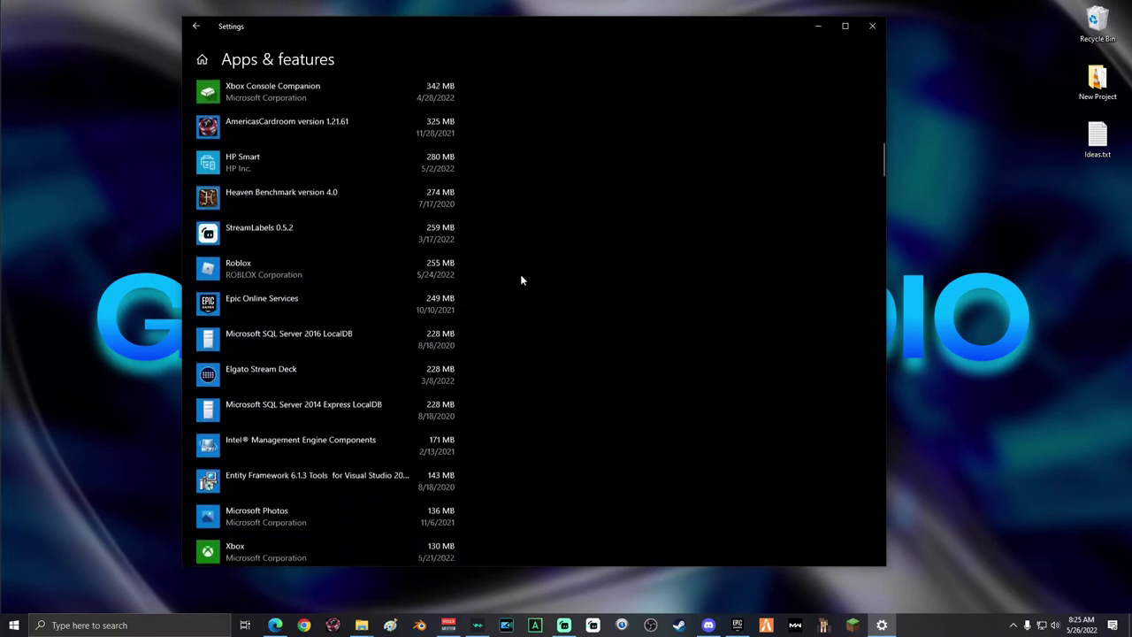
scroll(521, 280, down, 2)
scroll(521, 280, down, 2)
scroll(521, 280, down, 2)
scroll(521, 281, down, 2)
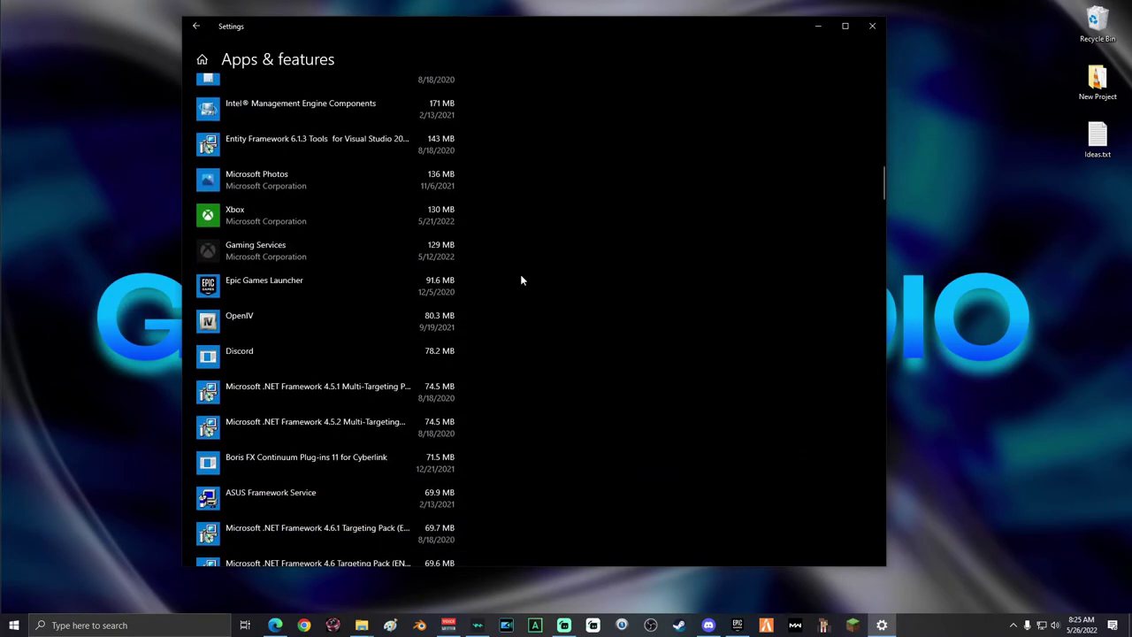
scroll(521, 280, down, 3)
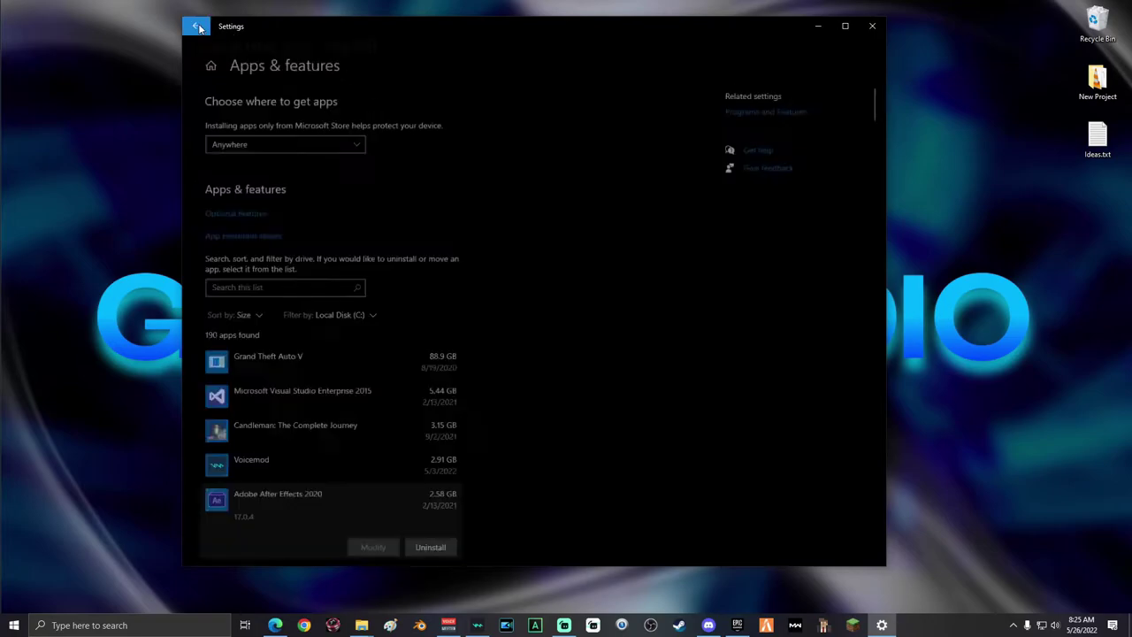
Step: Remove C:'s temporary files, including Recycle Bin and Delivery Optimization Files, then close Settings
click(384, 457)
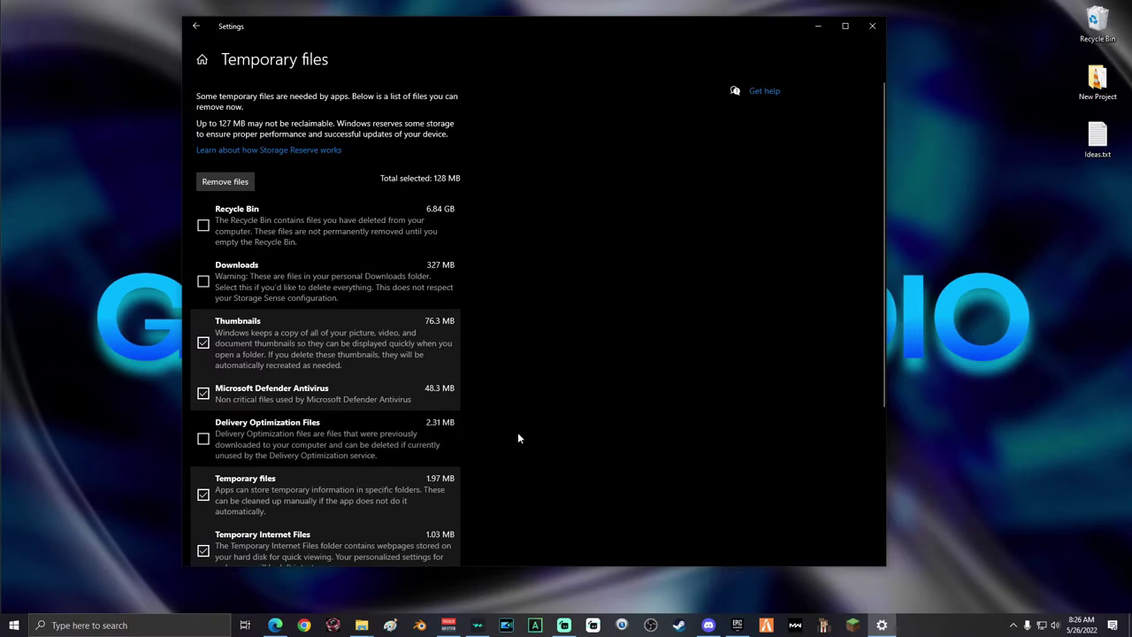
scroll(517, 433, down, 1)
scroll(518, 438, down, 2)
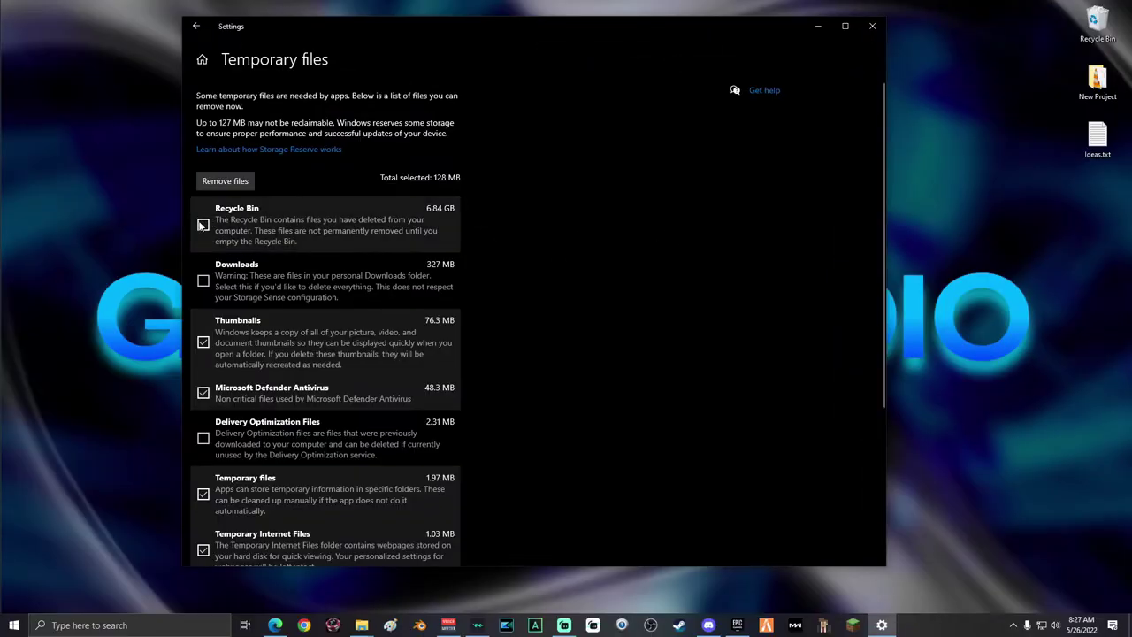
click(203, 225)
click(204, 445)
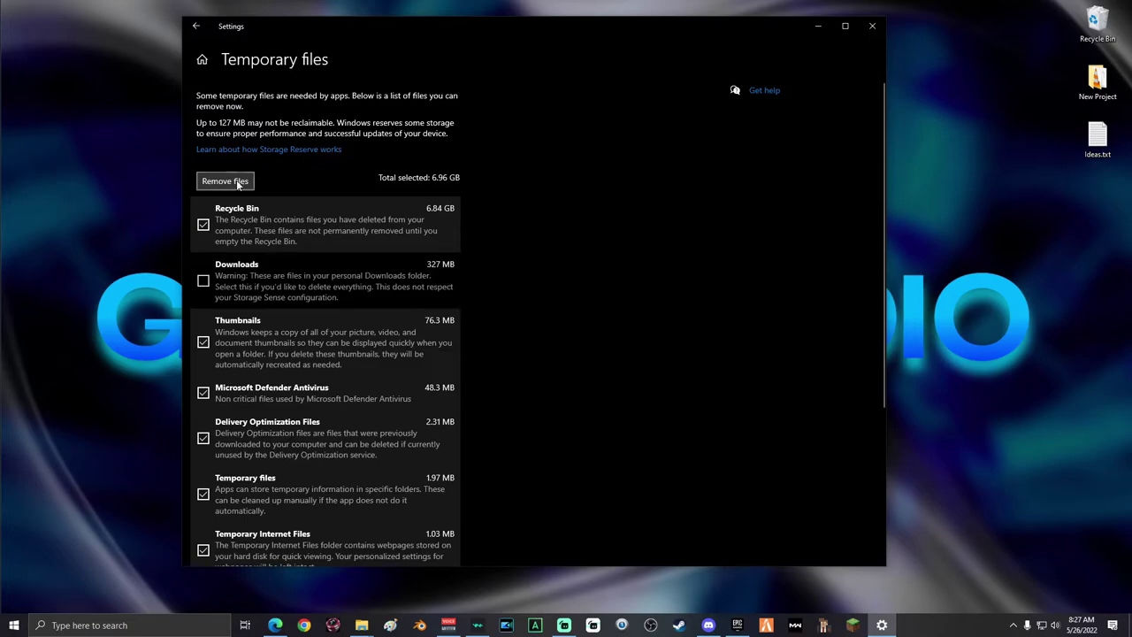
click(226, 181)
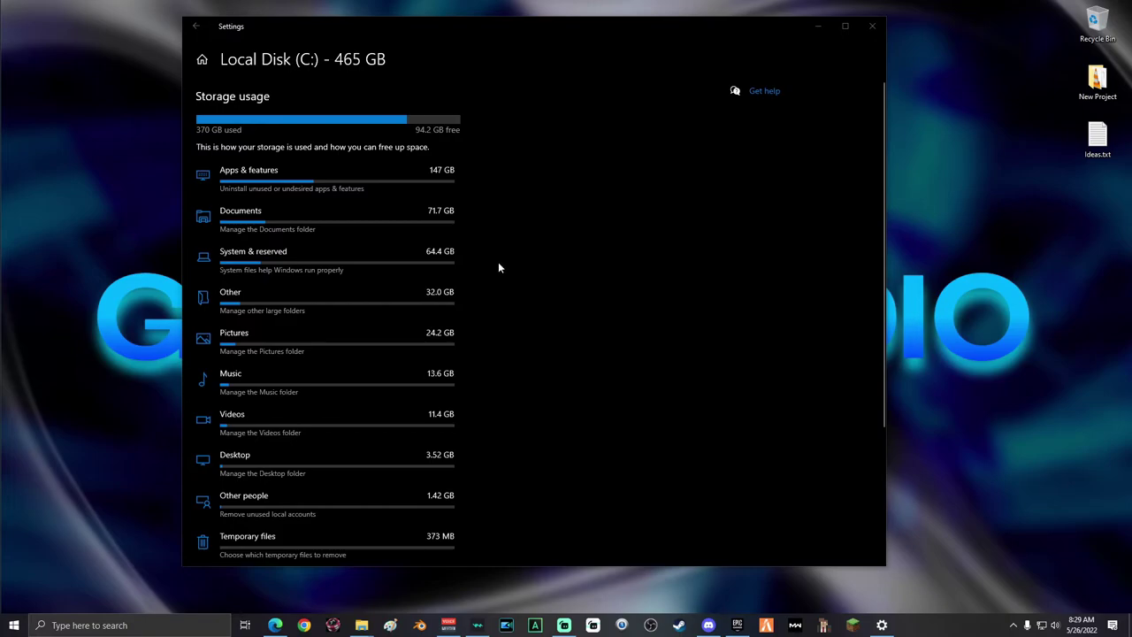
click(872, 26)
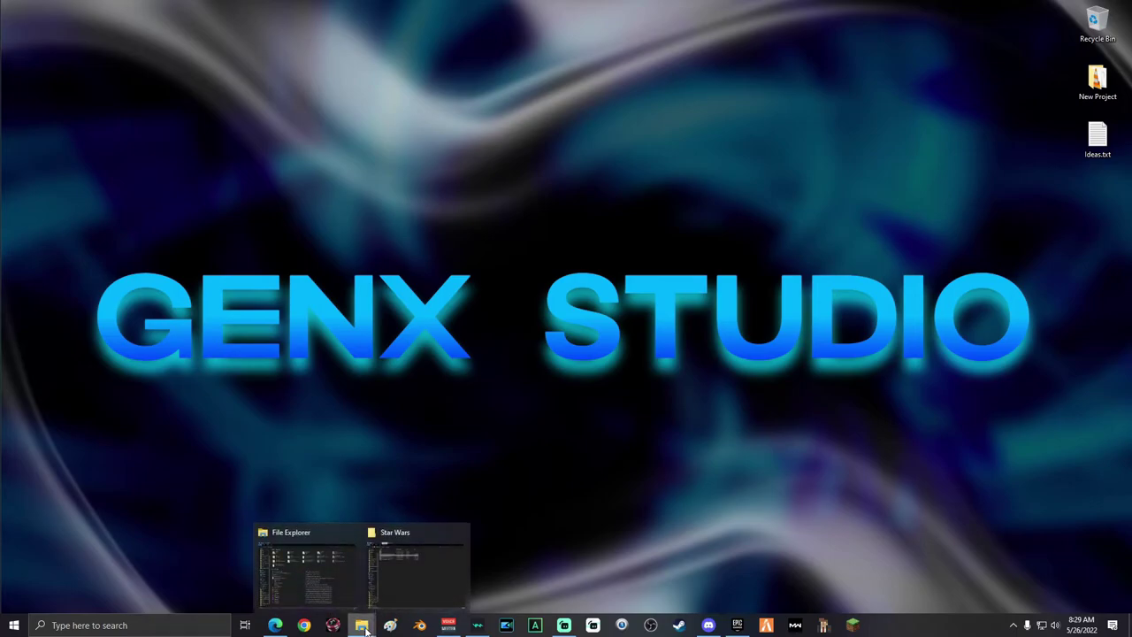
Step: Start Disk Cleanup from Local Disk (C:) Properties in This PC, including system files
click(305, 570)
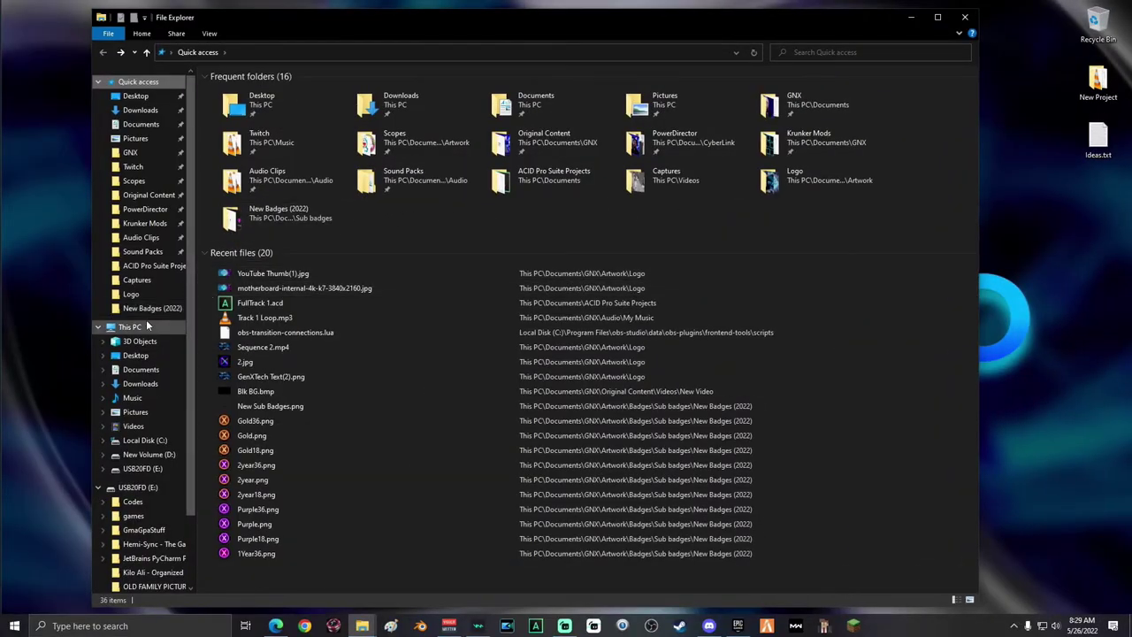
click(132, 326)
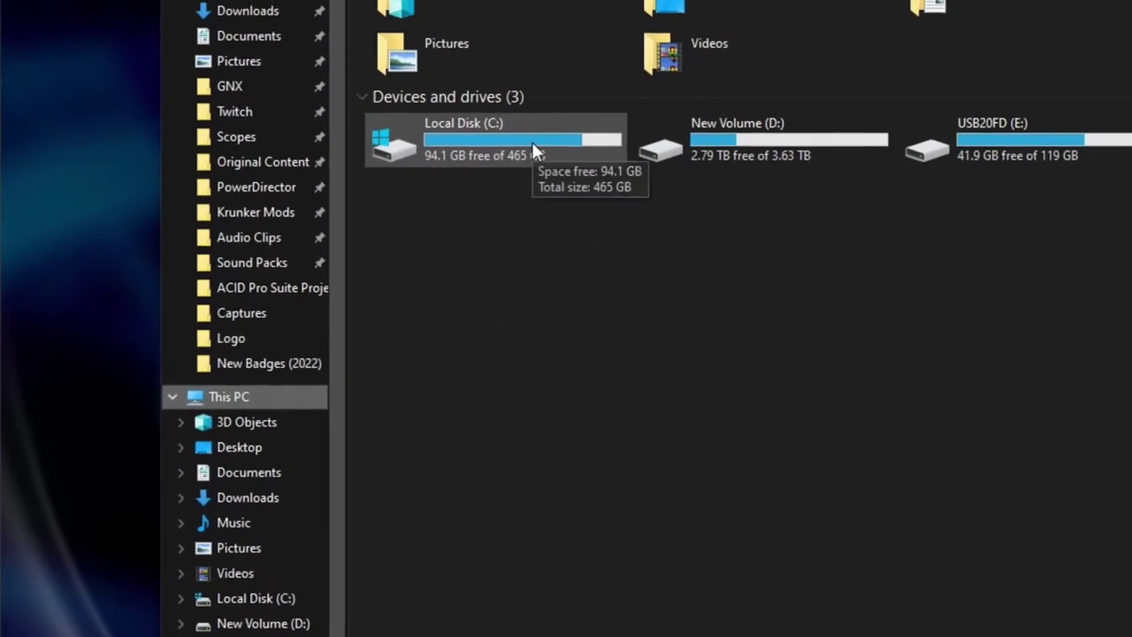
right_click(511, 143)
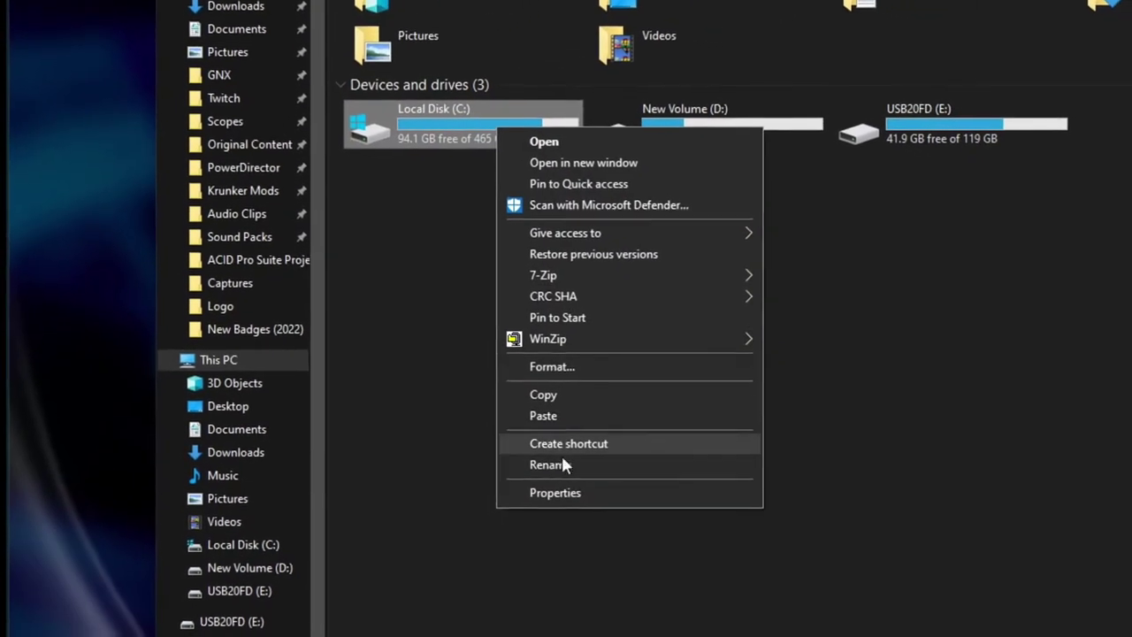
click(552, 493)
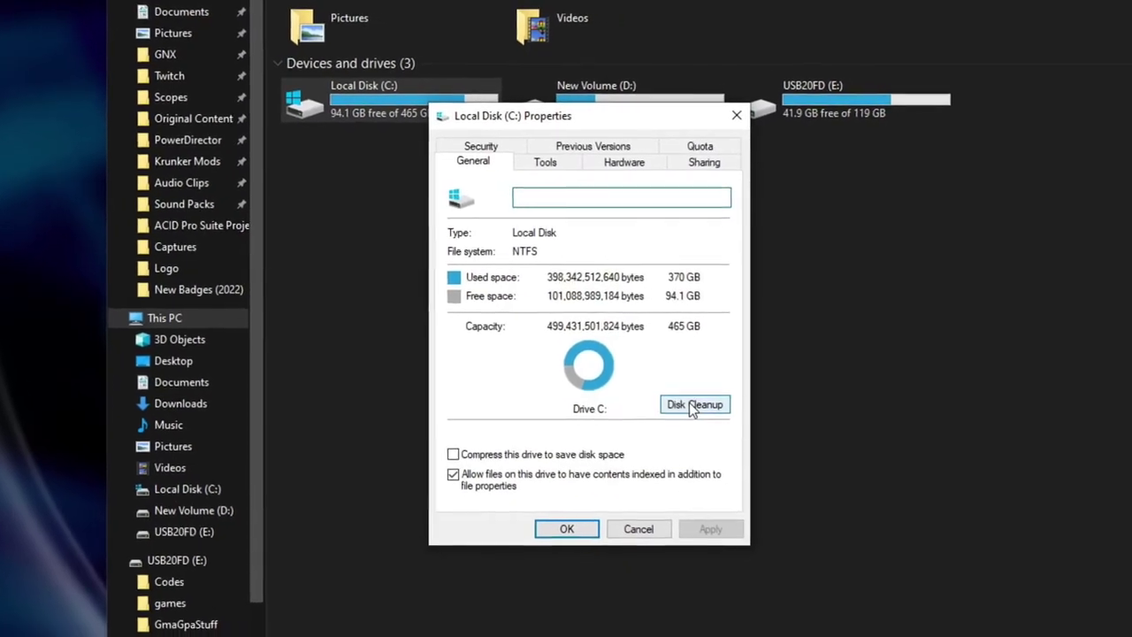
click(691, 405)
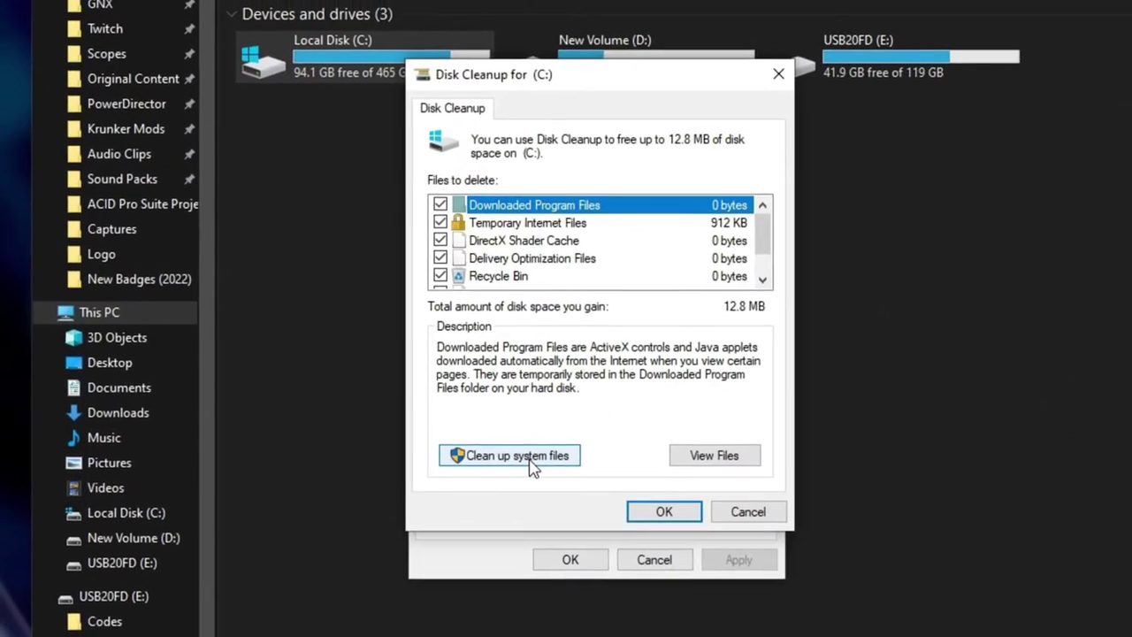
click(530, 456)
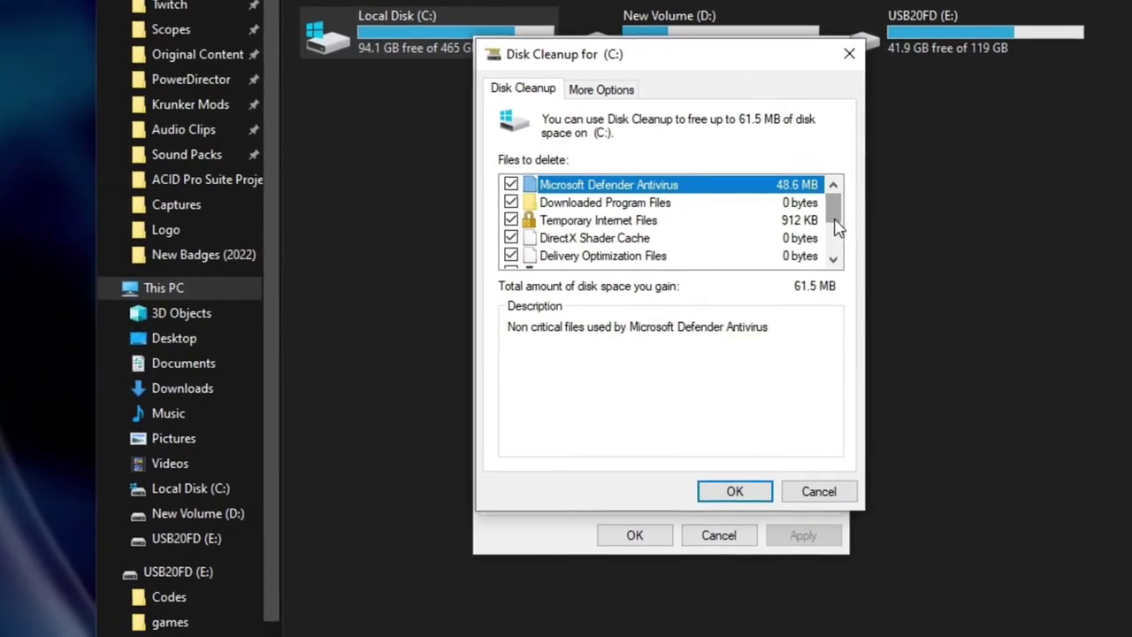
Step: Permanently delete the 61.5 MB of checked files and close C:'s Properties
scroll(838, 228, down, 2)
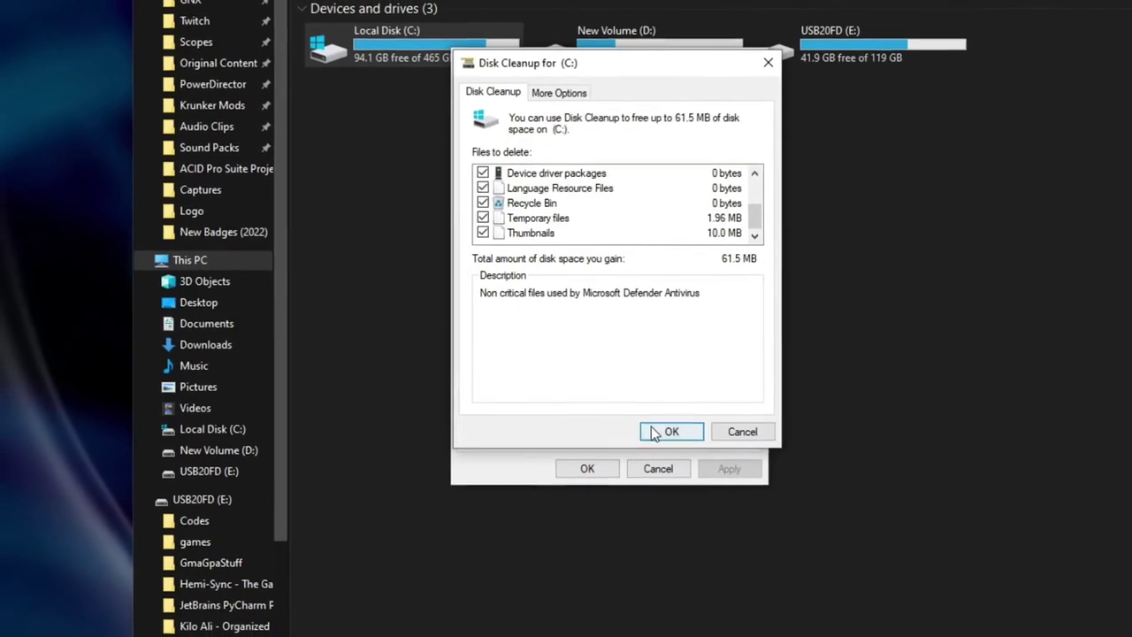
click(655, 433)
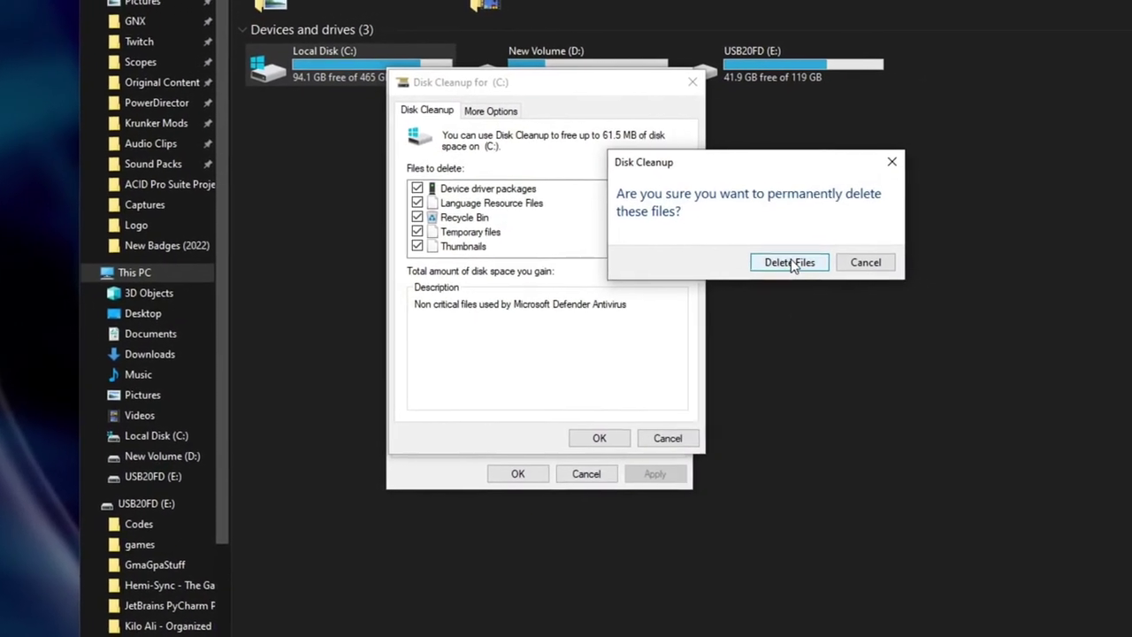
click(792, 263)
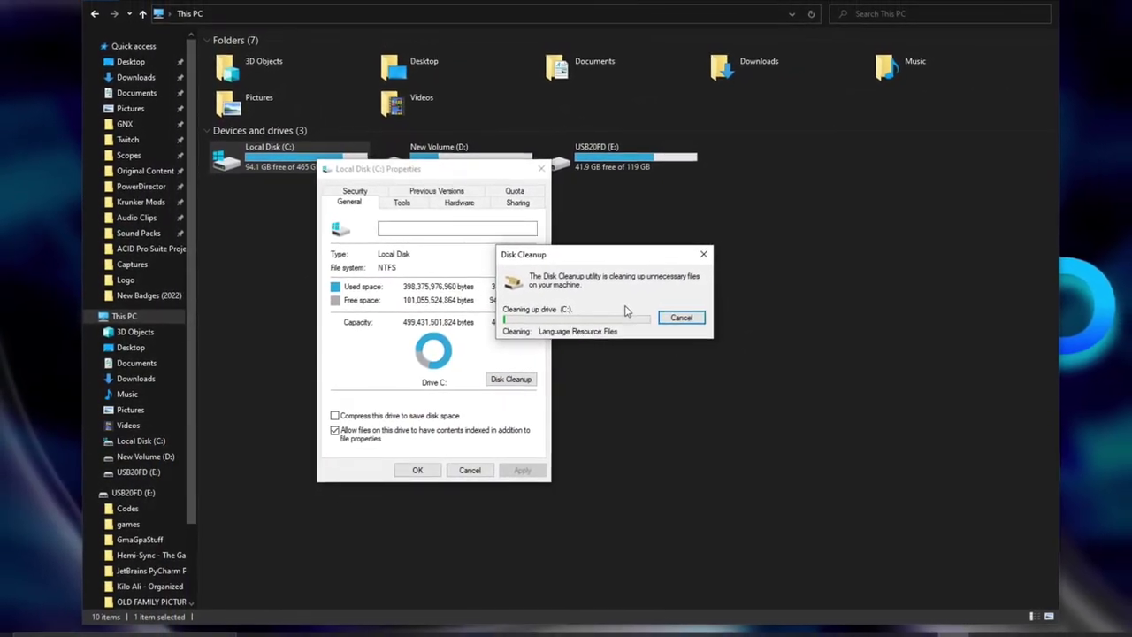
click(418, 470)
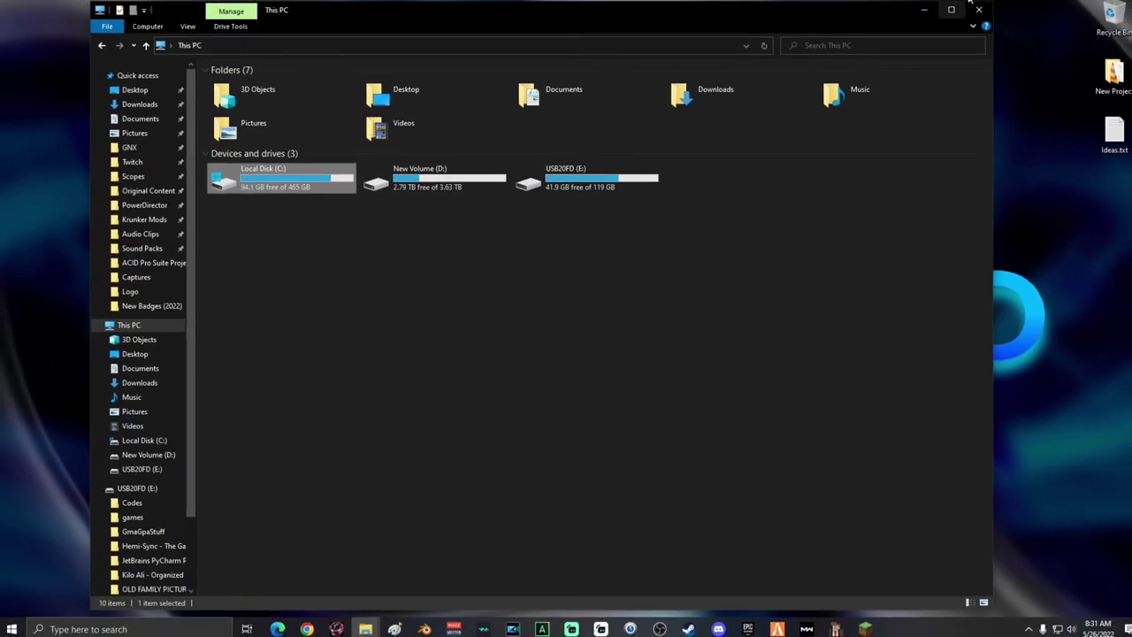